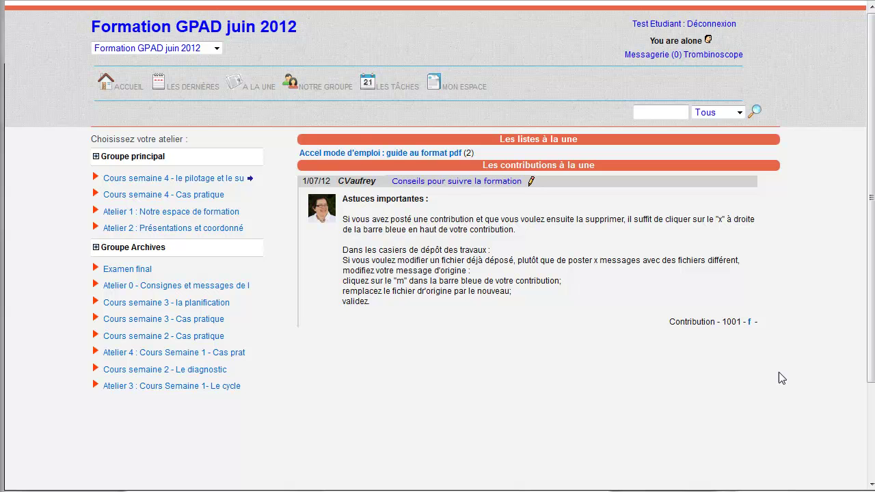
Step: View the contents of the week 4 workshops "le pilotage et le suivi / évaluation" and "Cas pratique"
click(225, 186)
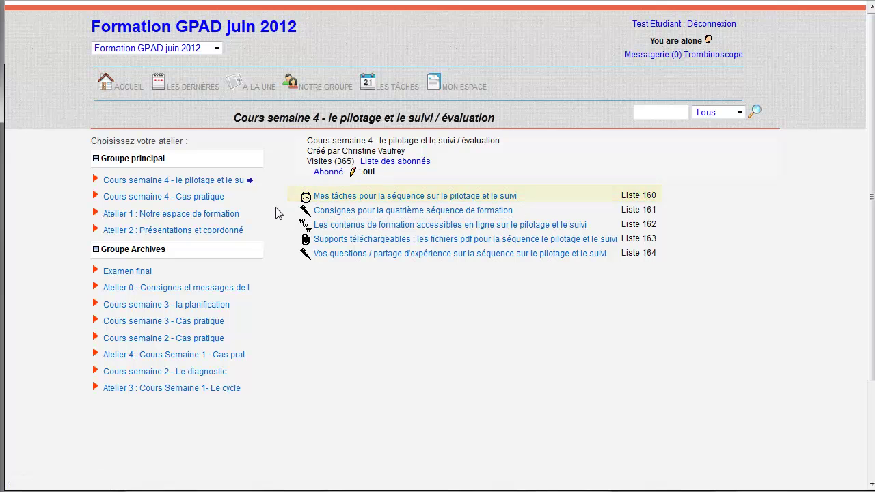
click(218, 200)
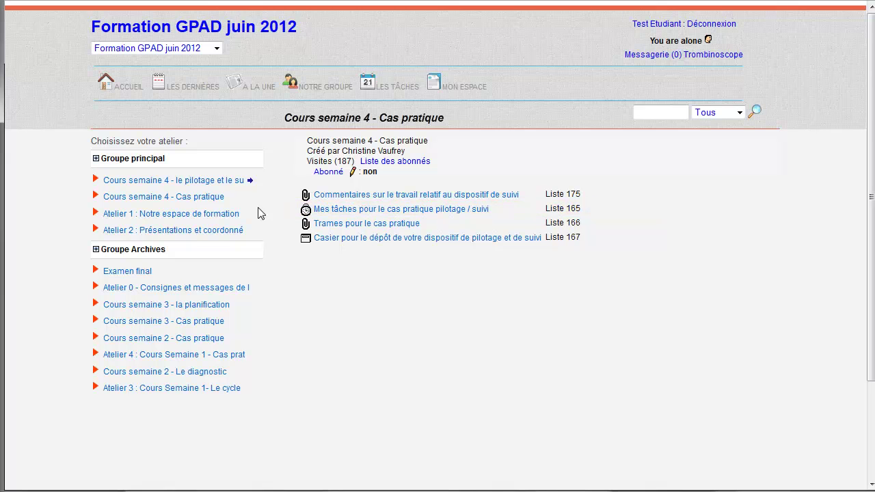
click(226, 305)
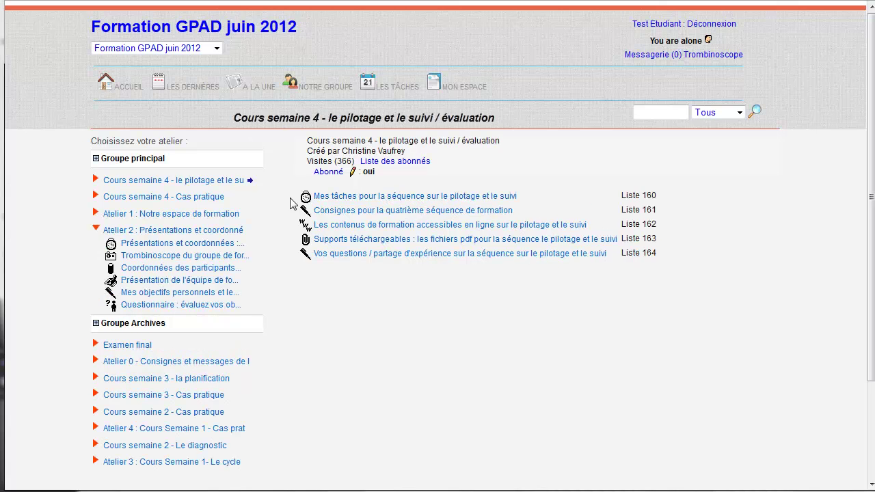
Step: View the task lists "Mes tâches" of the week 4 steering workshop and of the week 4 "Cas pratique" workshop
click(342, 196)
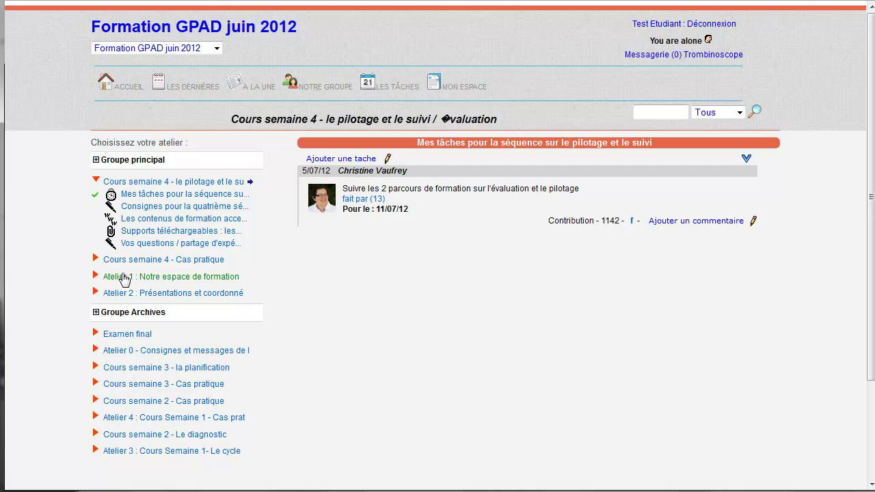
click(96, 261)
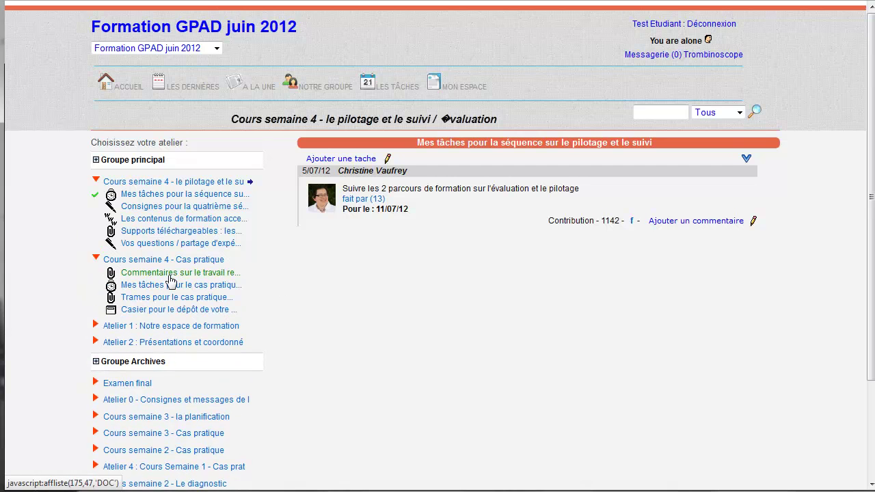
click(178, 281)
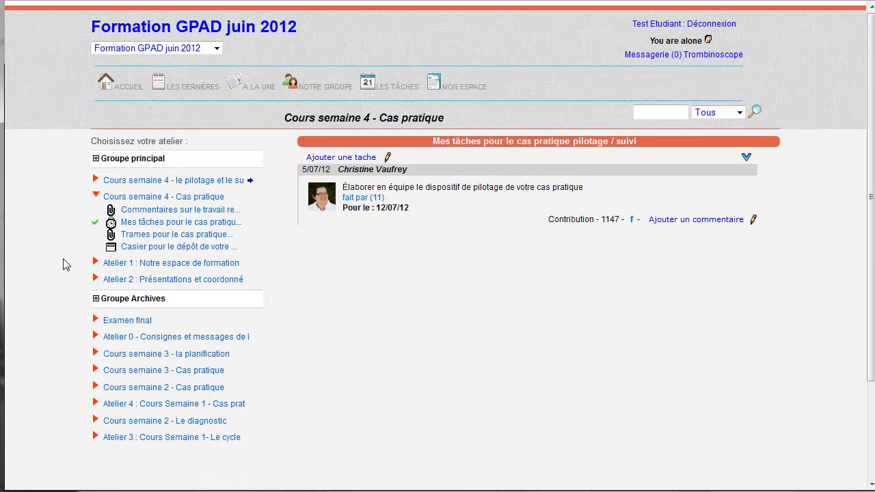
Step: Expand Atelier 1 and Atelier 2, and read through the tasks in "Présentations et coordonnées : ce que vous devez faire (obligatoire)"
click(95, 263)
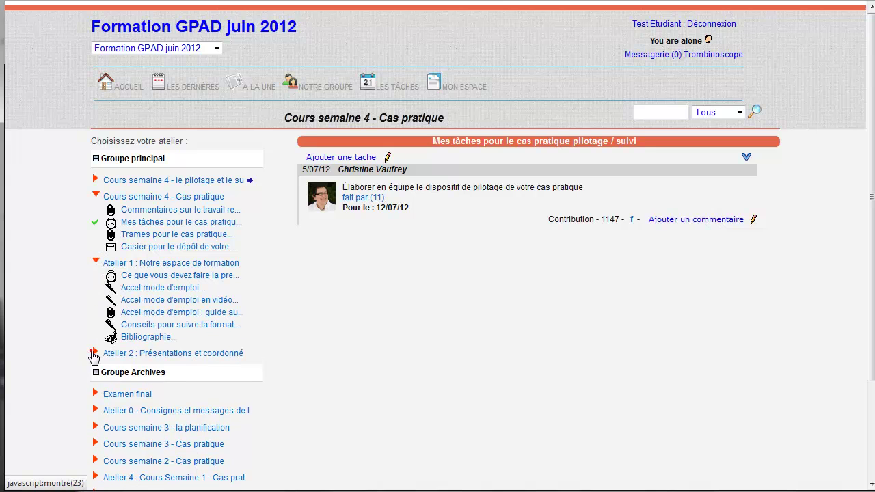
click(94, 354)
click(189, 371)
scroll(463, 387, down, 5)
scroll(464, 386, down, 4)
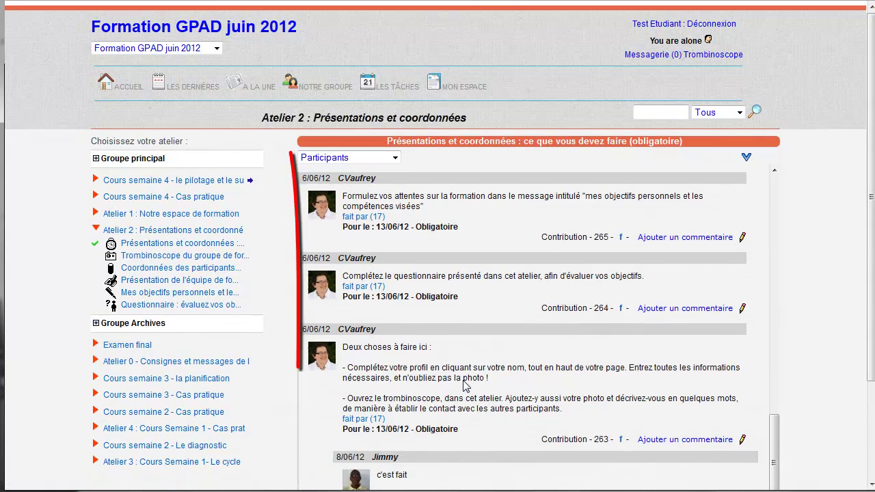
scroll(463, 386, up, 1)
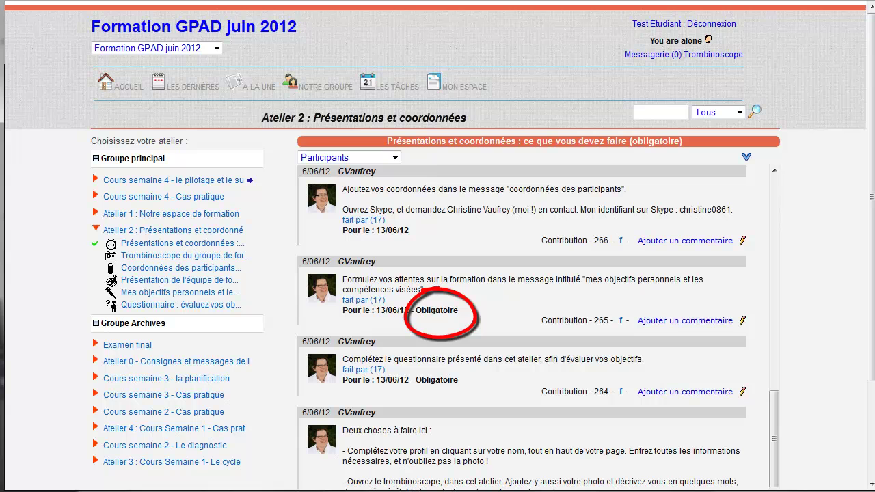
Step: Mark the week 4 steering task "Suivre les 2 parcours de formation" as done and check its list of participants who completed it
click(134, 183)
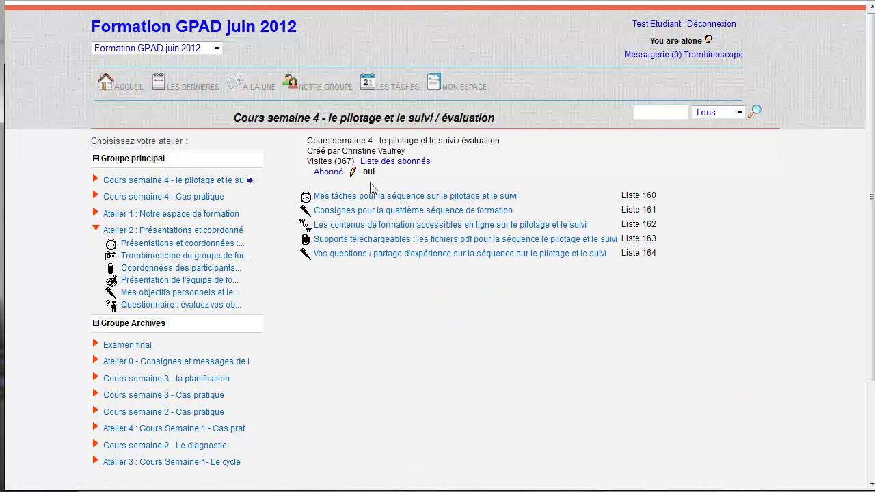
click(344, 196)
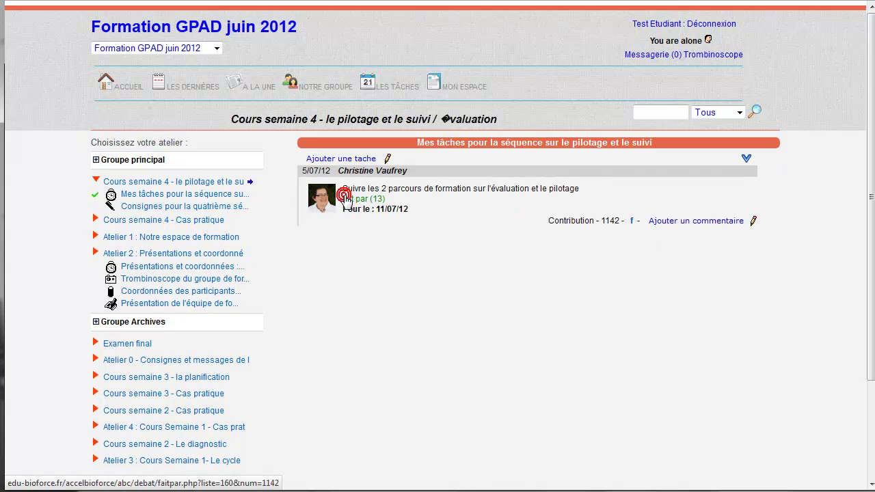
click(377, 202)
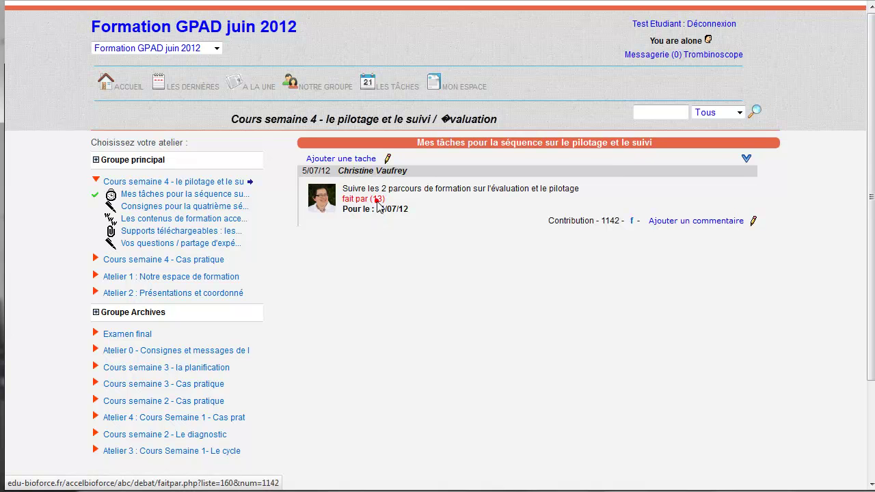
drag(414, 166, 420, 104)
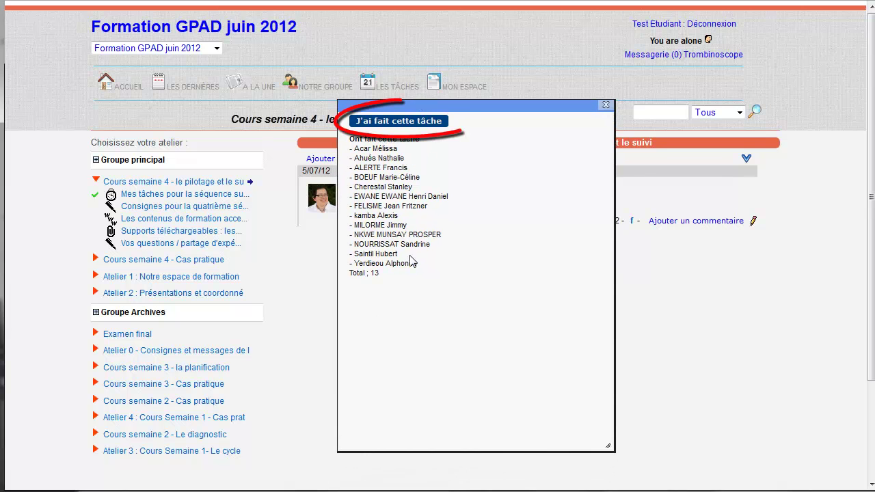
click(428, 125)
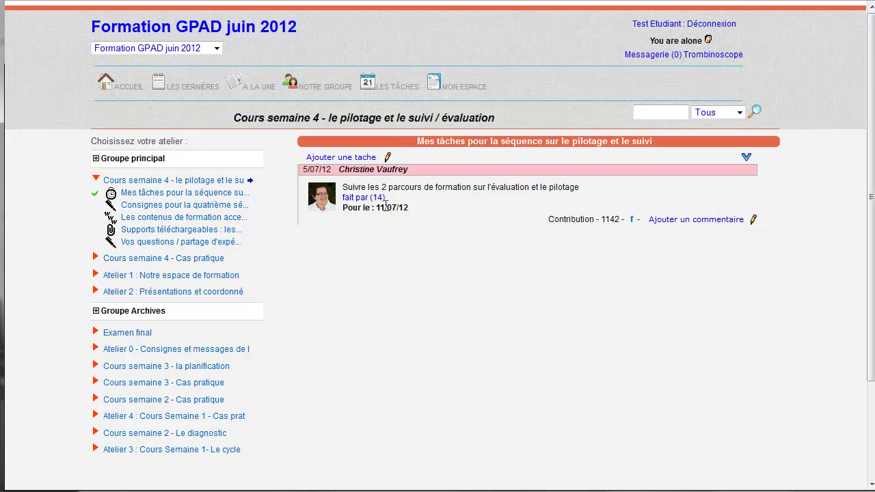
click(356, 198)
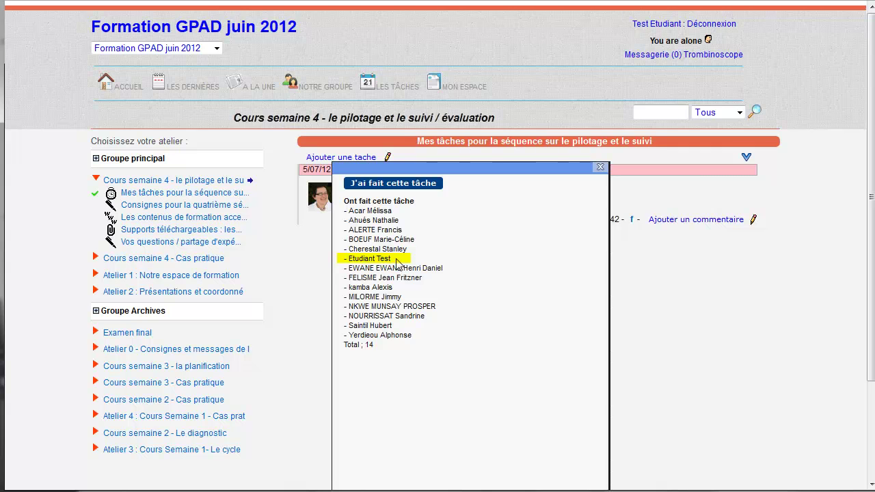
click(600, 167)
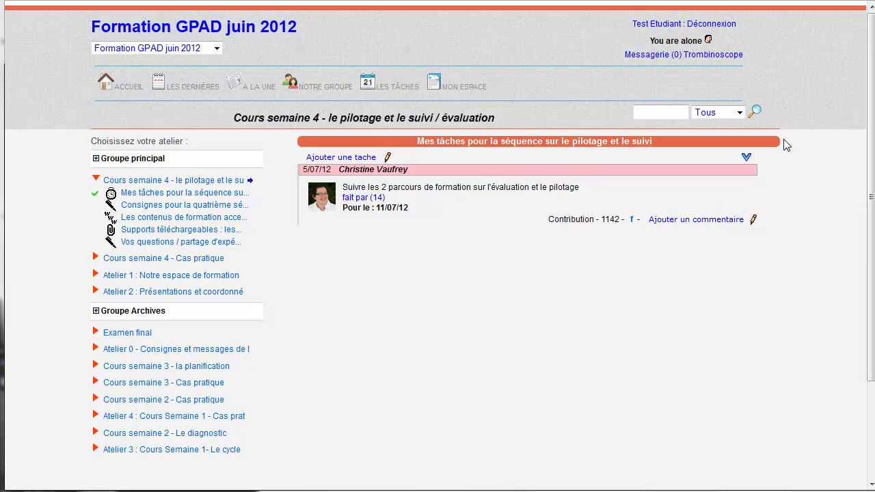
Step: Display the student's own "Mes tâches" overview and read through the outstanding tasks of all workshops
mouse_move(410, 84)
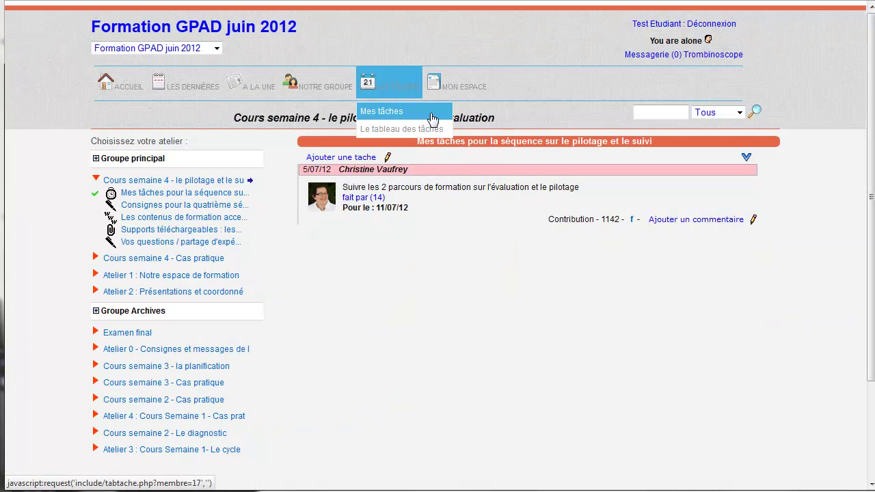
click(435, 118)
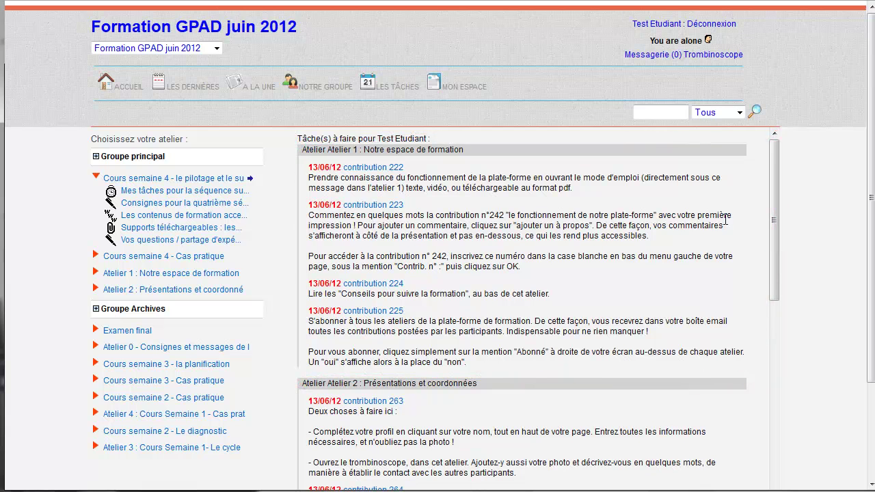
scroll(725, 219, down, 5)
scroll(726, 225, down, 5)
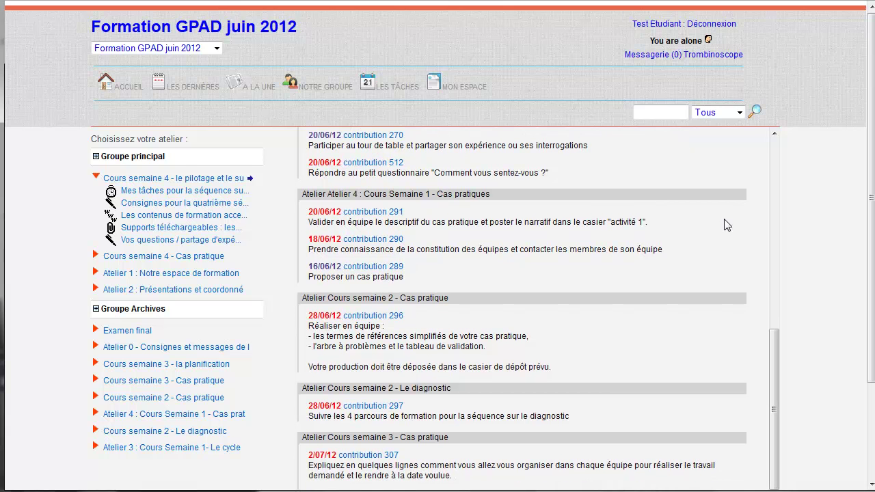
scroll(726, 225, down, 2)
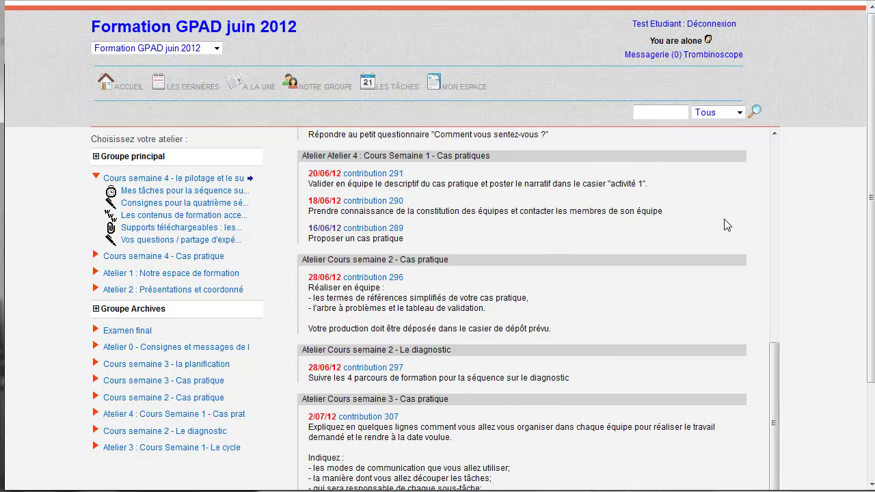
scroll(723, 218, up, 8)
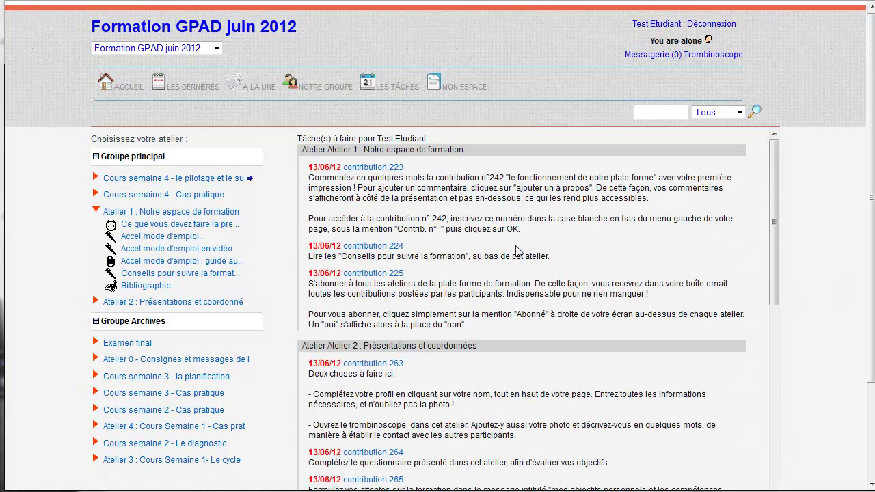
Step: Display "Le tableau des tâches", highlight the test student's column heading and examine that student's task completion across the workshops
mouse_move(376, 82)
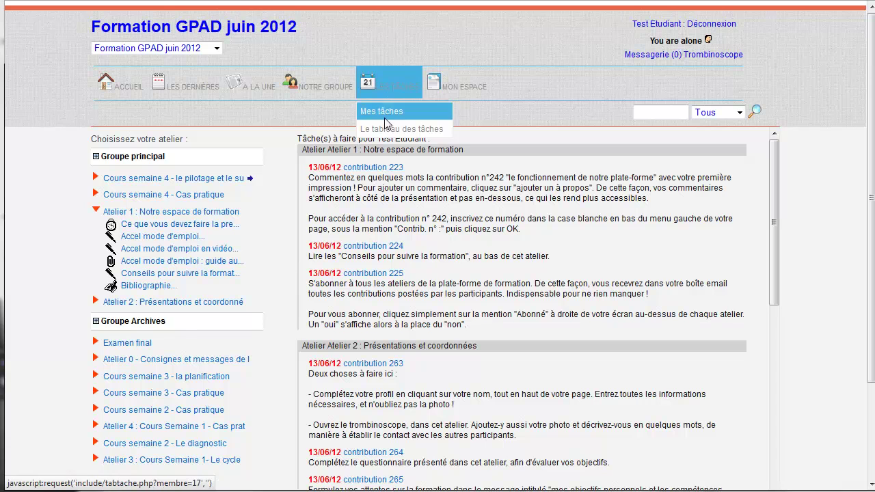
click(384, 131)
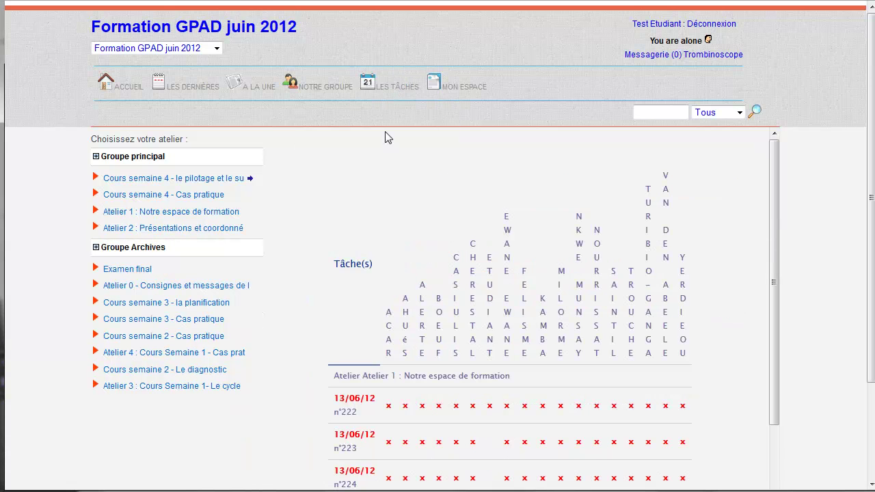
scroll(612, 220, down, 3)
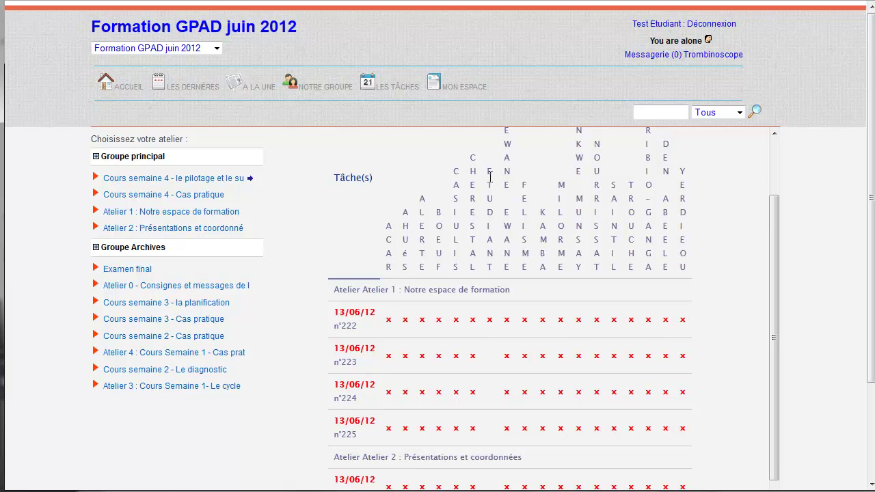
drag(490, 179, 492, 263)
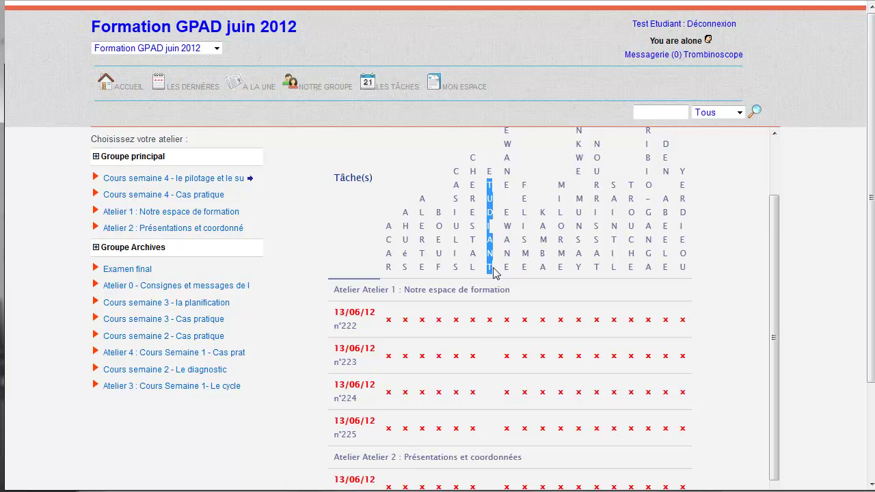
scroll(494, 272, down, 4)
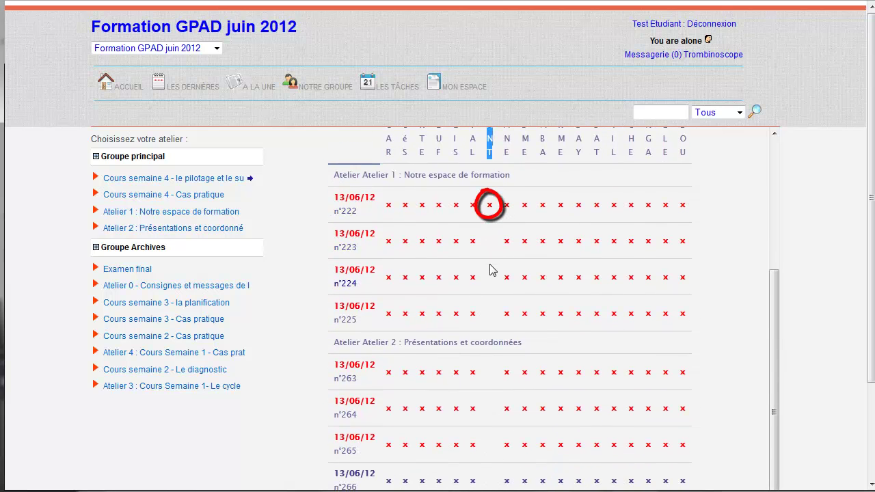
scroll(491, 311, down, 1)
scroll(490, 311, down, 2)
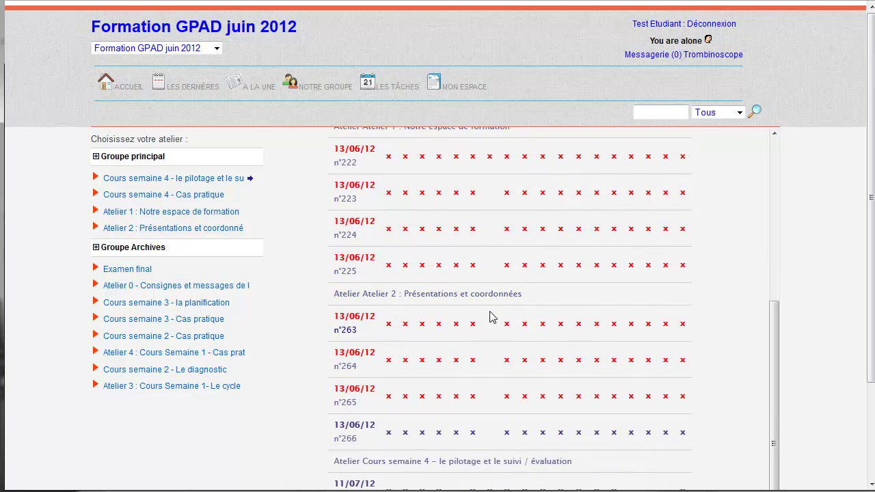
scroll(491, 316, down, 3)
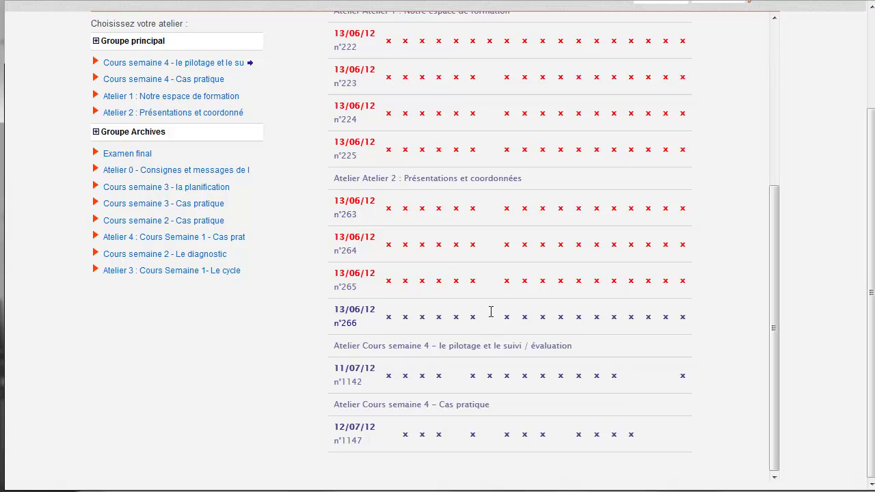
scroll(491, 312, up, 3)
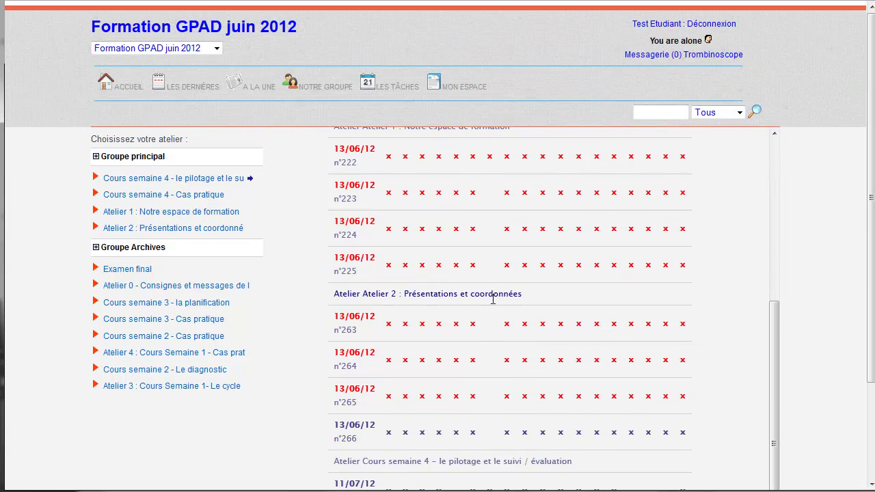
scroll(494, 304, up, 1)
scroll(494, 304, up, 1)
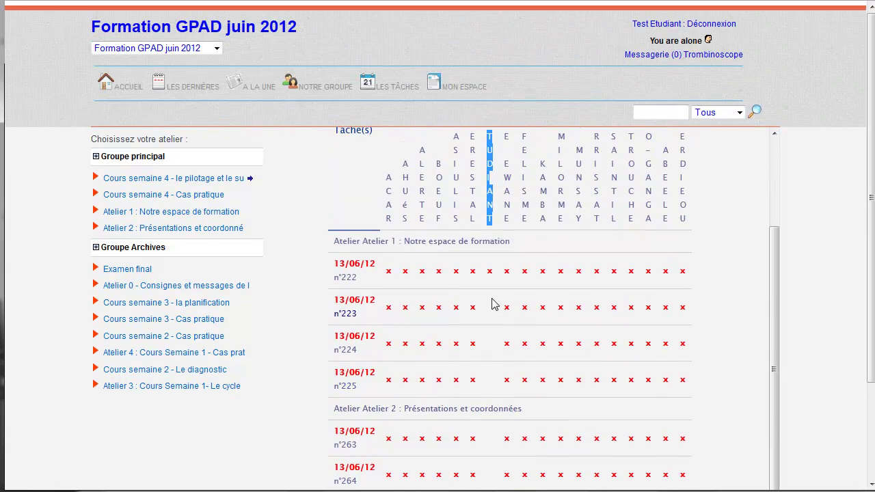
scroll(494, 304, up, 1)
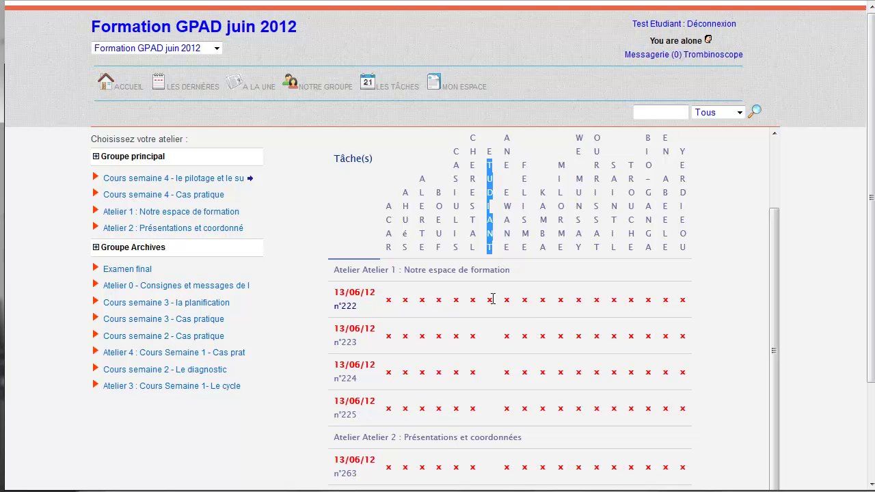